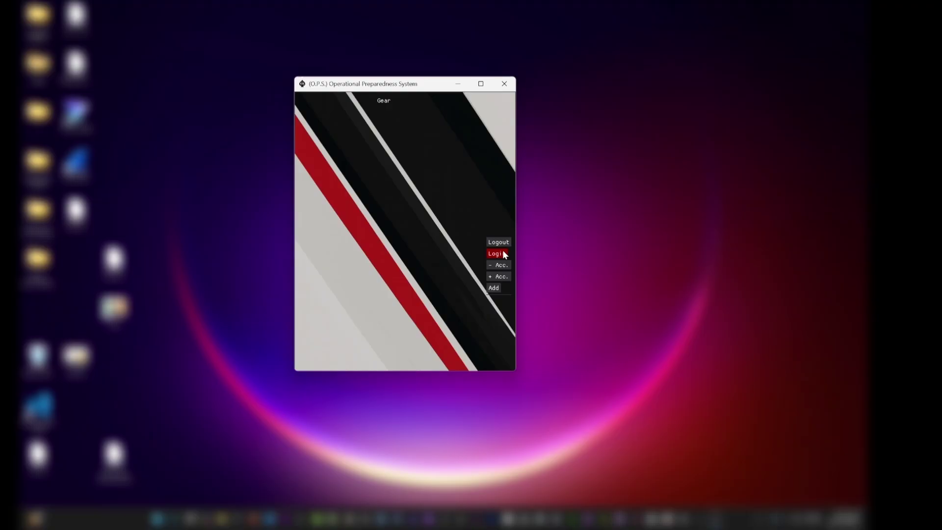
Expand the O.P.S. side button column to reveal Remove and Nuke below Add
click(503, 253)
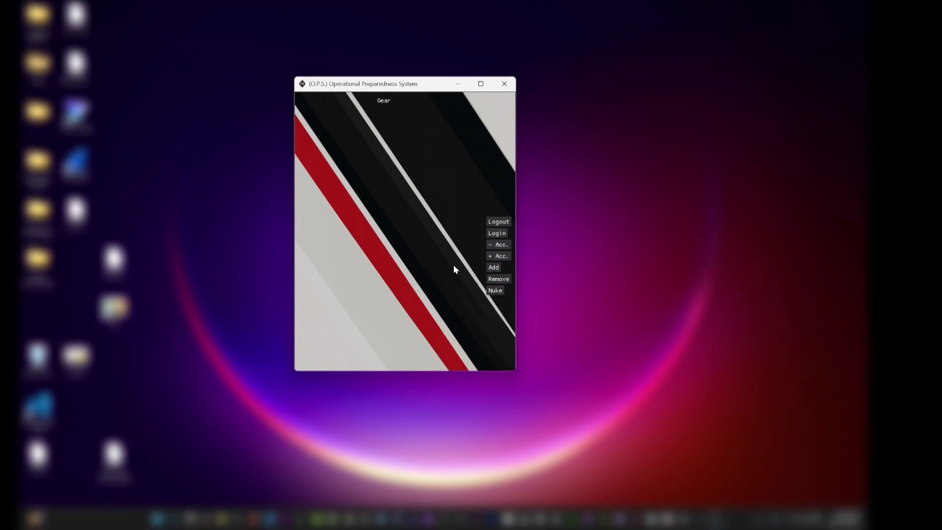
Create a new account via + Acc. with a username and password, then close the Info message
click(491, 256)
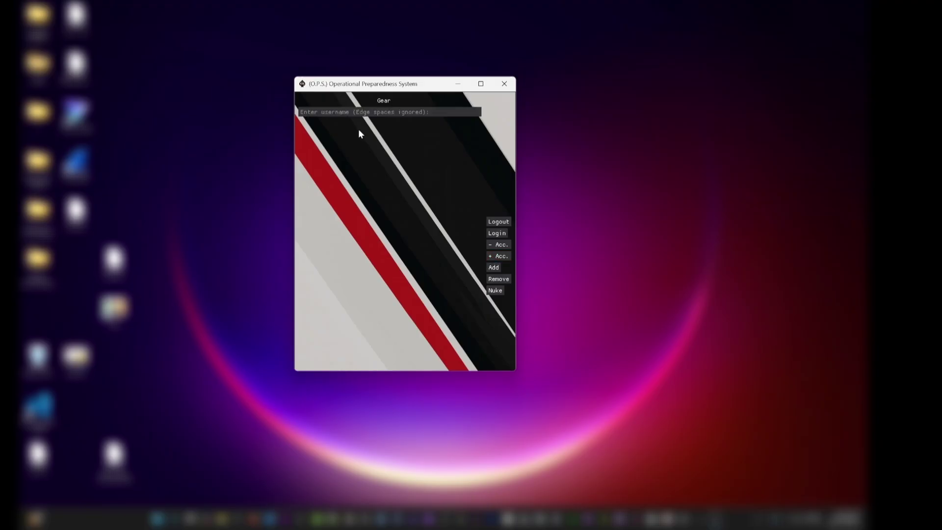
text(dem)
key(Return)
text(demo)
key(Return)
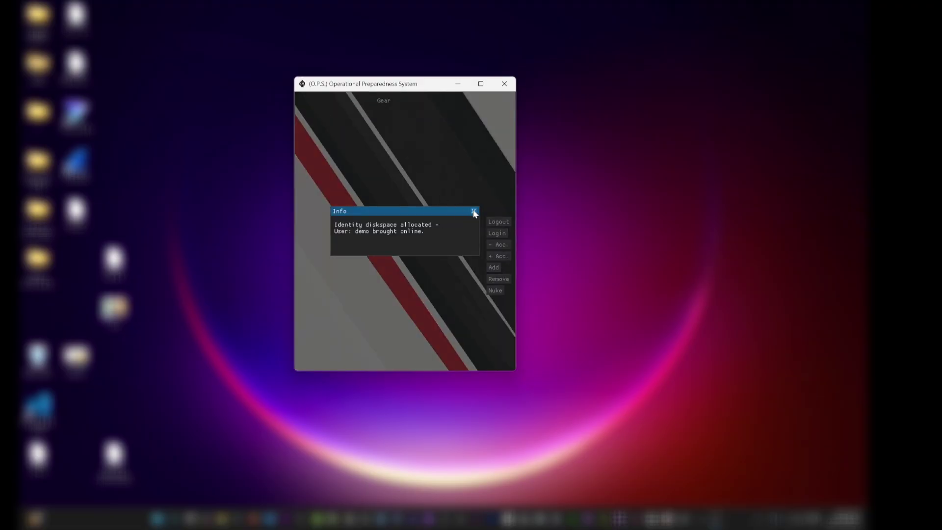
click(474, 211)
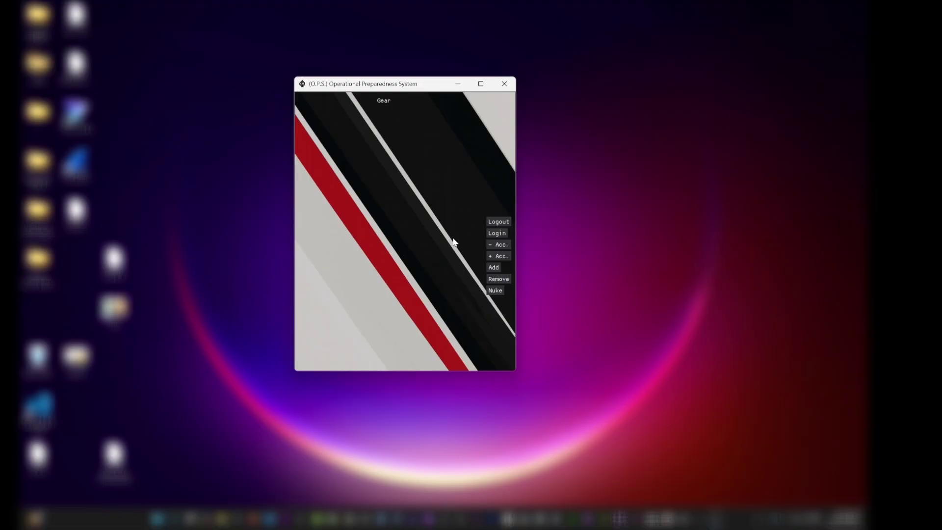
Log in with the new account's username and password and close the success message
click(491, 233)
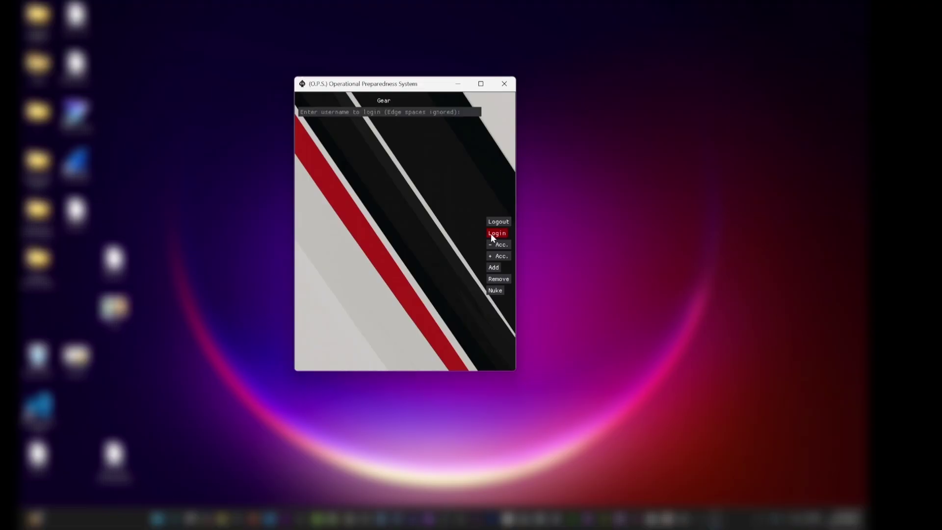
text(demo)
key(Return)
text(demo)
key(Return)
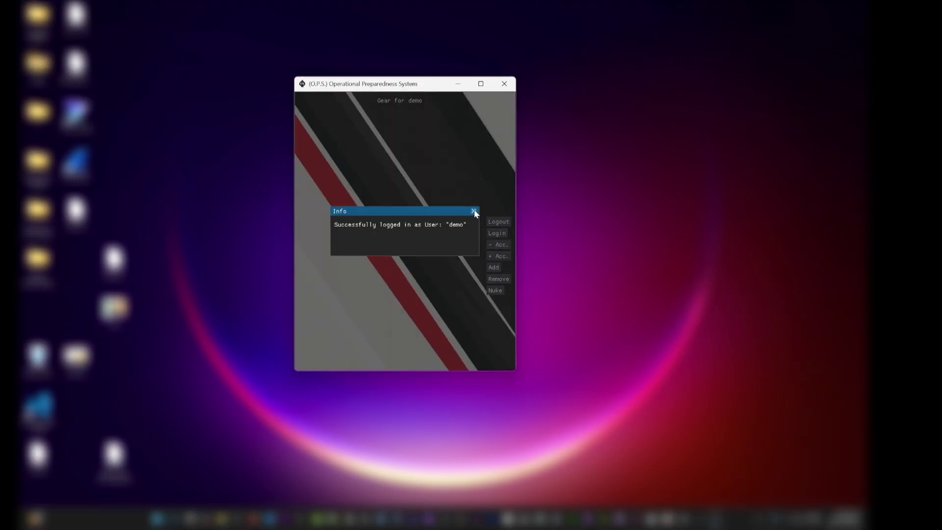
click(474, 212)
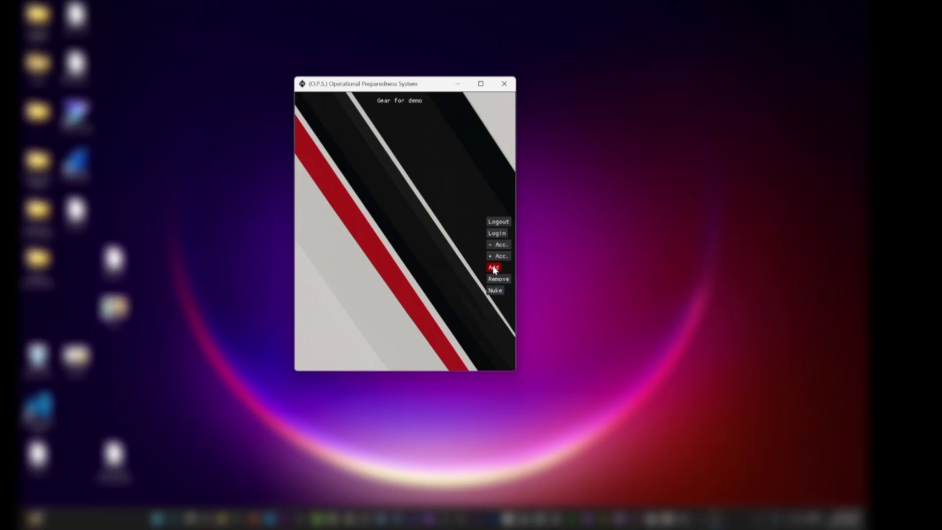
Add the gear items 'oc spray' and 'emergency blanket' to the list
click(493, 267)
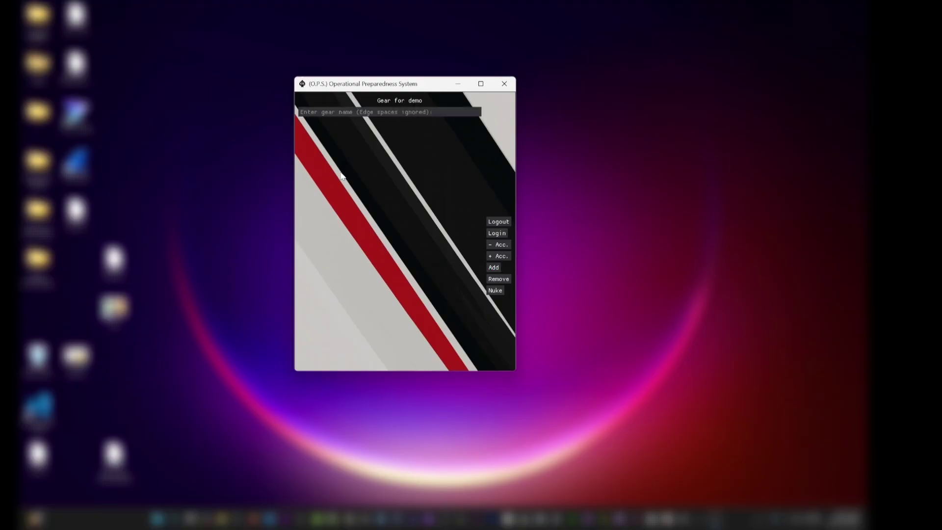
text(test)
key(BackSpace)
key(BackSpace)
key(BackSpace)
key(BackSpace)
text(oc spray)
key(Return)
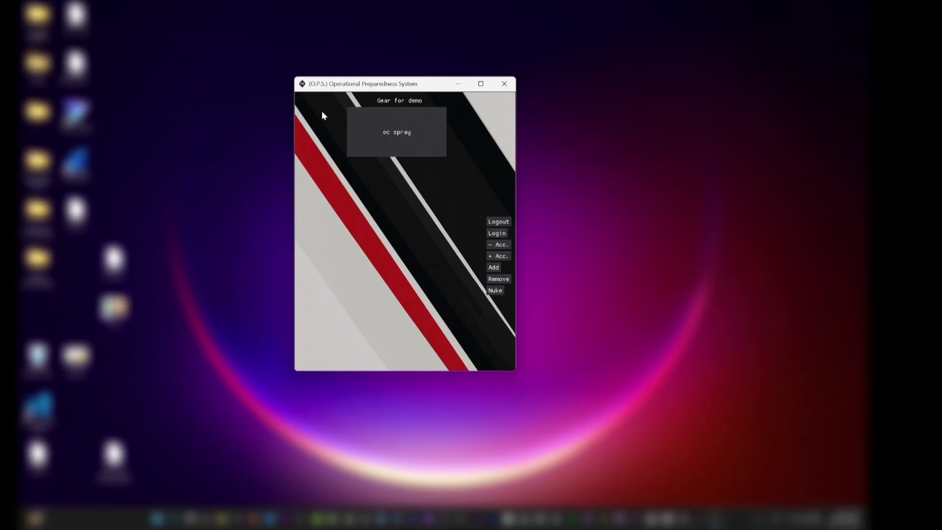
click(493, 268)
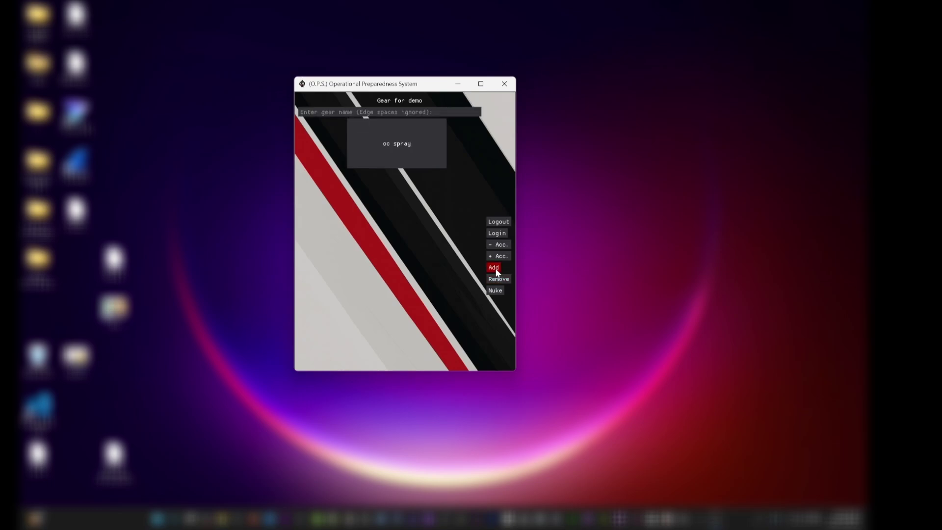
text(emergency b)
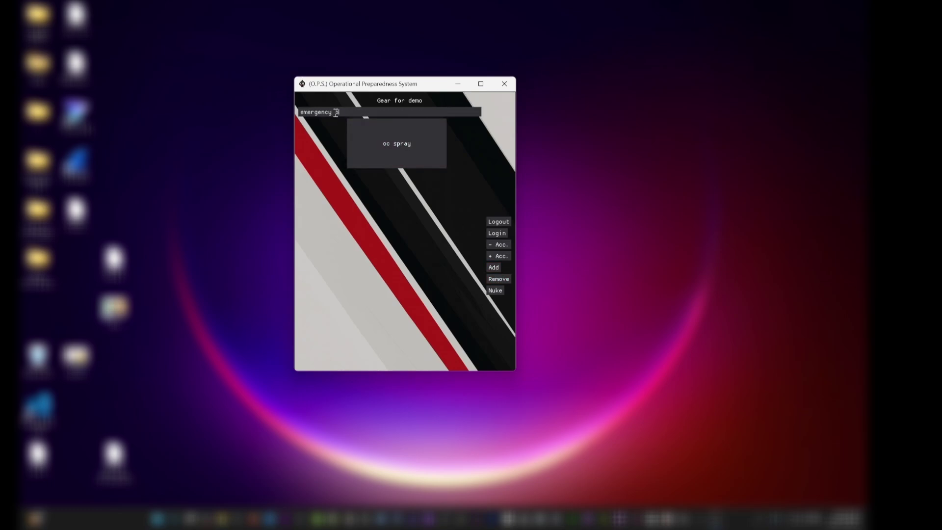
text(lanket)
key(Return)
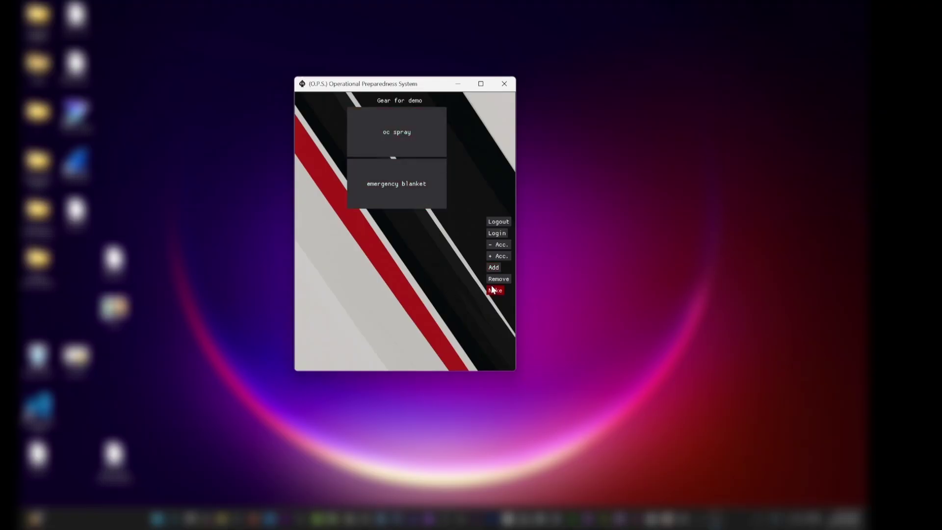
Remove 'emergency blanket' from the gear list
click(504, 281)
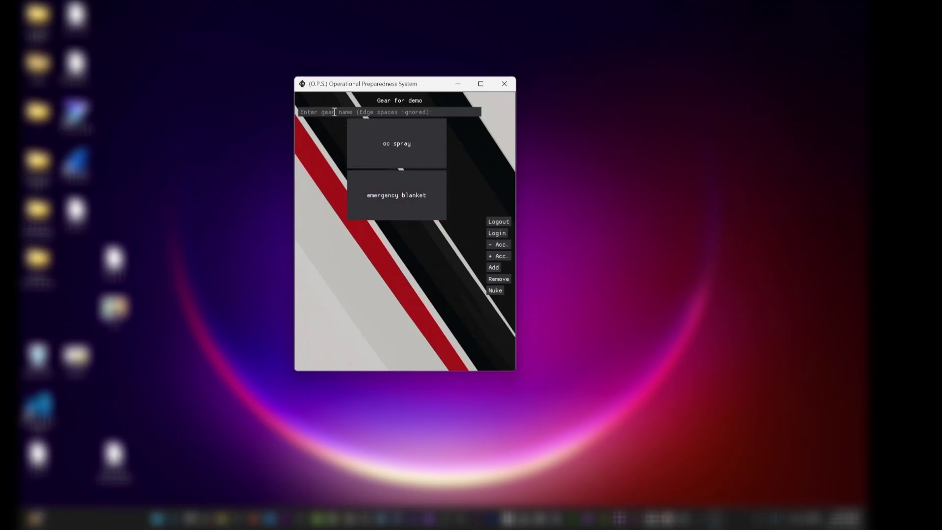
text(emergency blanket)
key(Return)
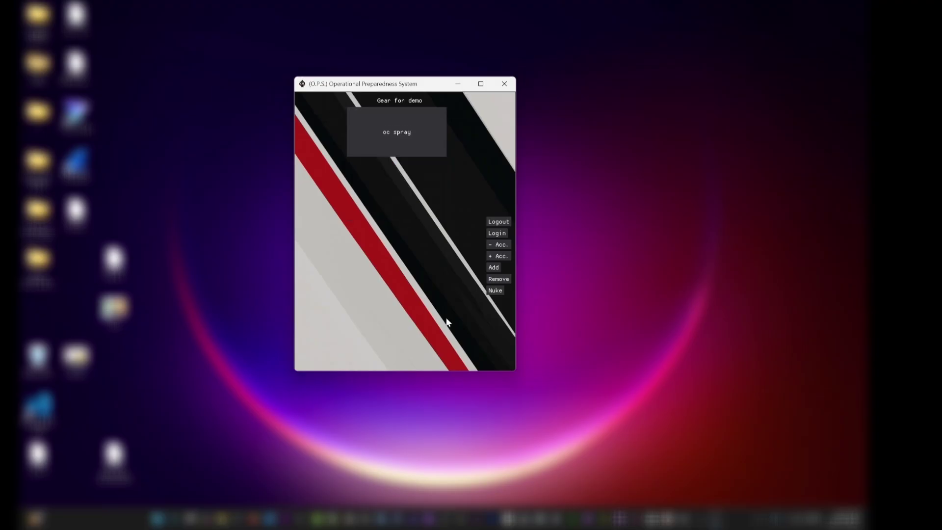
Add 'junk1' and 'junk2' as gear items, then request the Nuke wipe
click(494, 269)
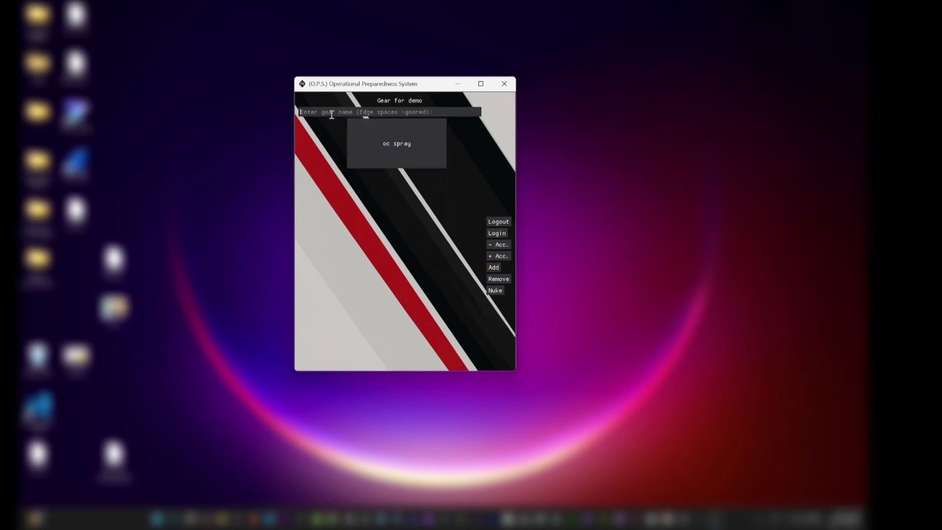
text(tes)
key(BackSpace)
key(BackSpace)
key(BackSpace)
text(junk1)
key(Return)
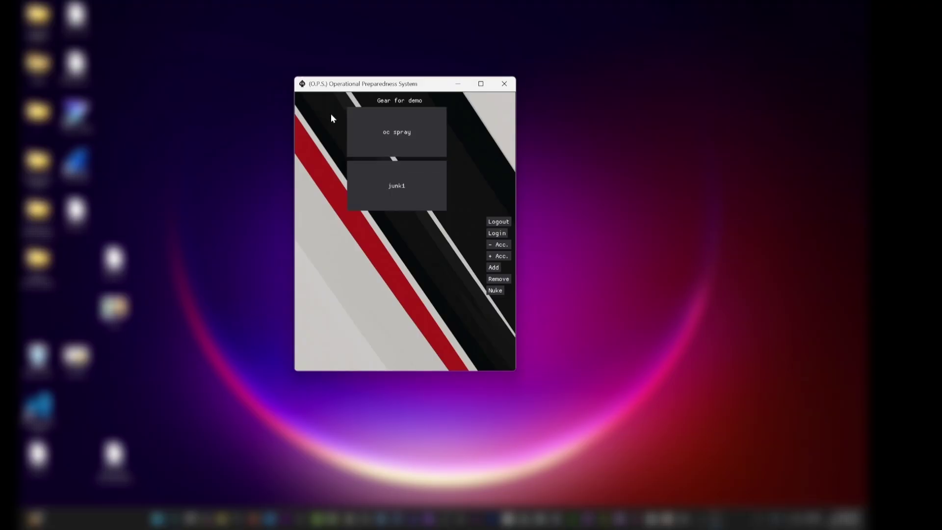
click(494, 268)
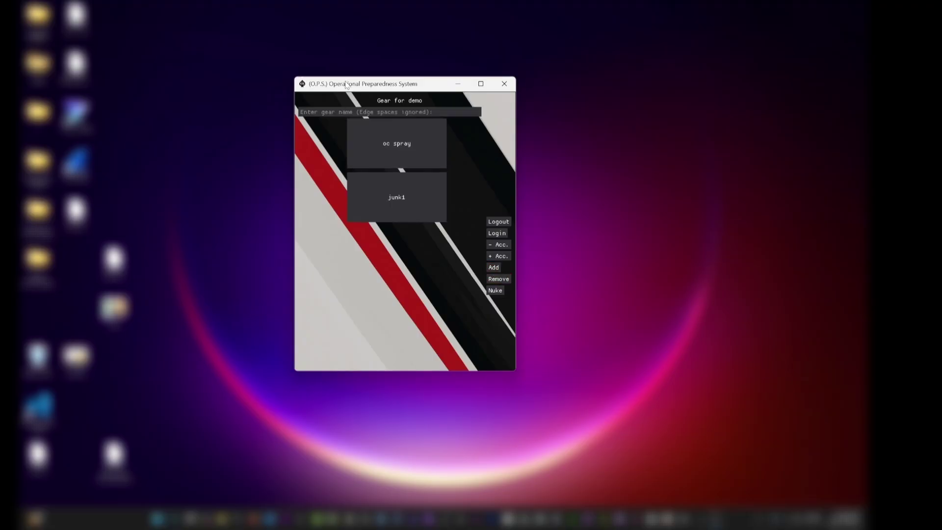
text(junl2)
key(Return)
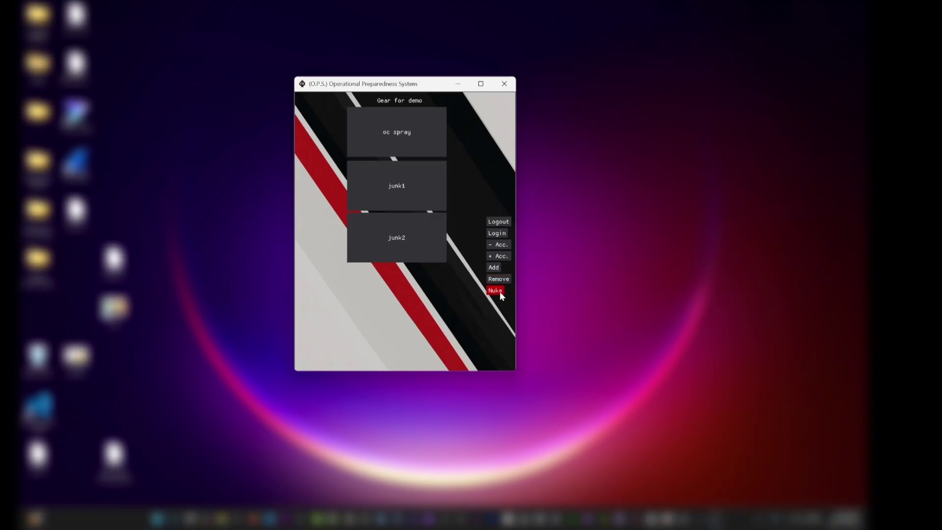
click(500, 292)
Confirm the Nuke prompt, deleting oc spray, junk1 and junk2 from the gear list
drag(422, 250, 396, 212)
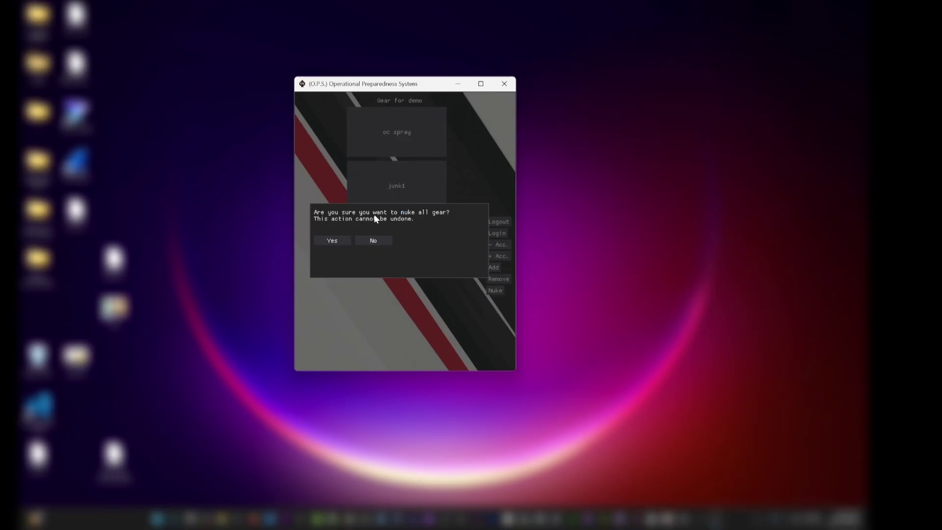
click(332, 238)
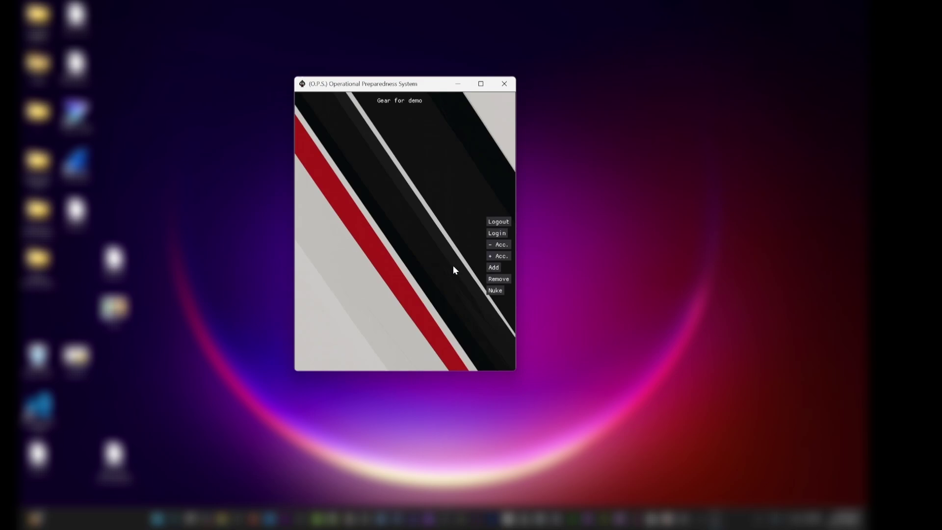
key(a)
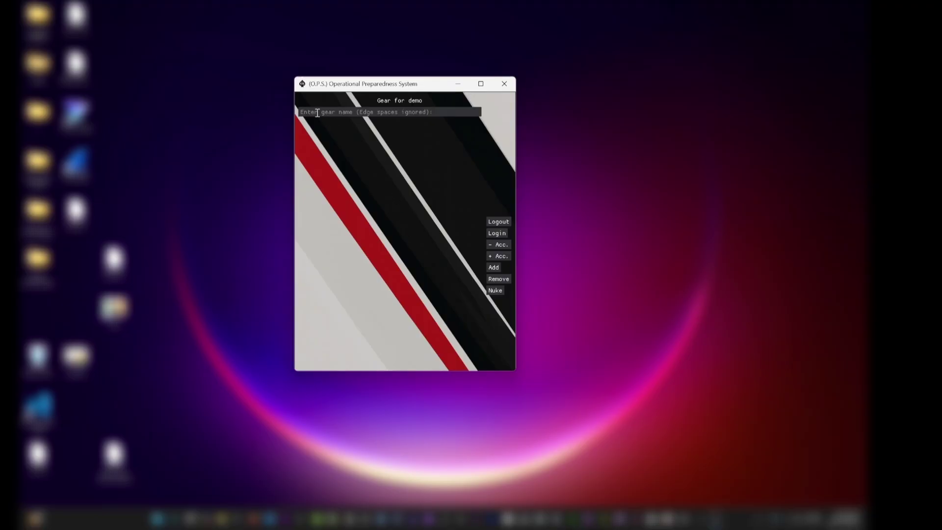
Re-add 'oc spray' to the gear list and open its Training Options
text(oc spray)
key(Return)
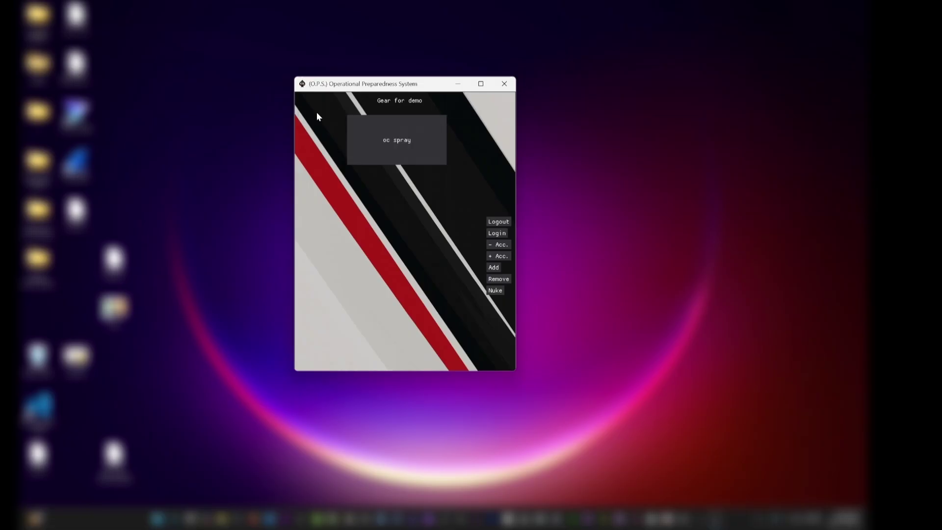
click(353, 146)
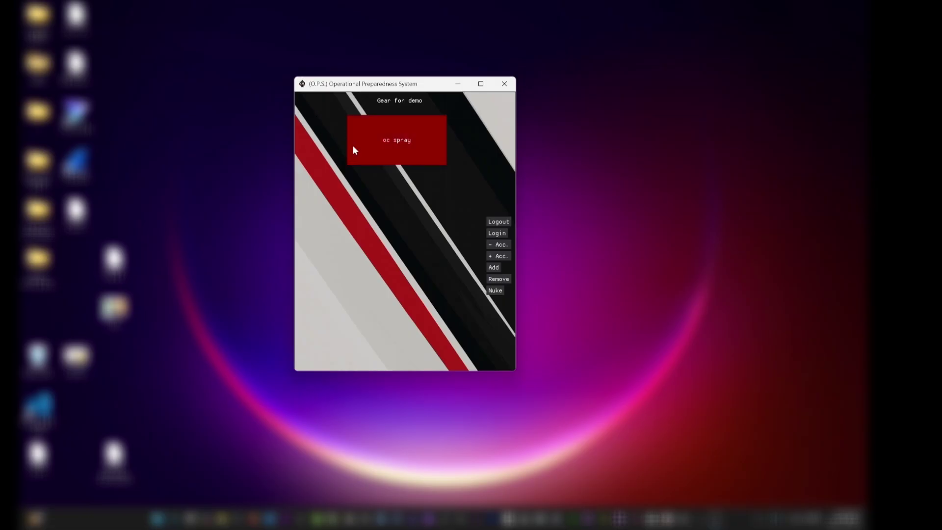
click(388, 146)
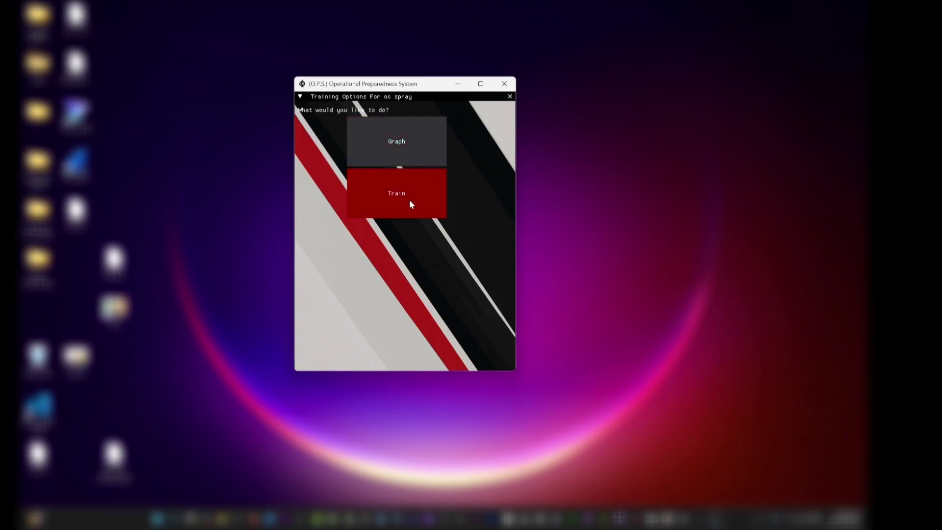
click(422, 141)
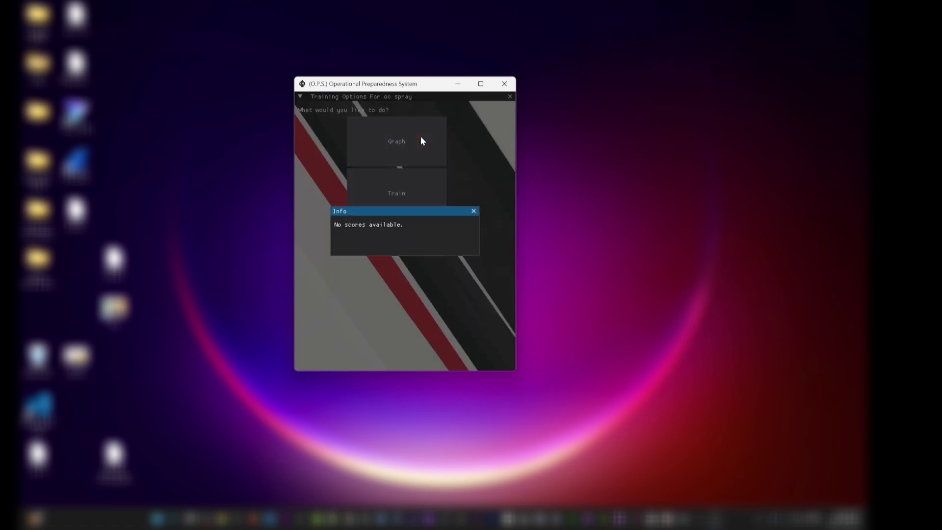
click(474, 211)
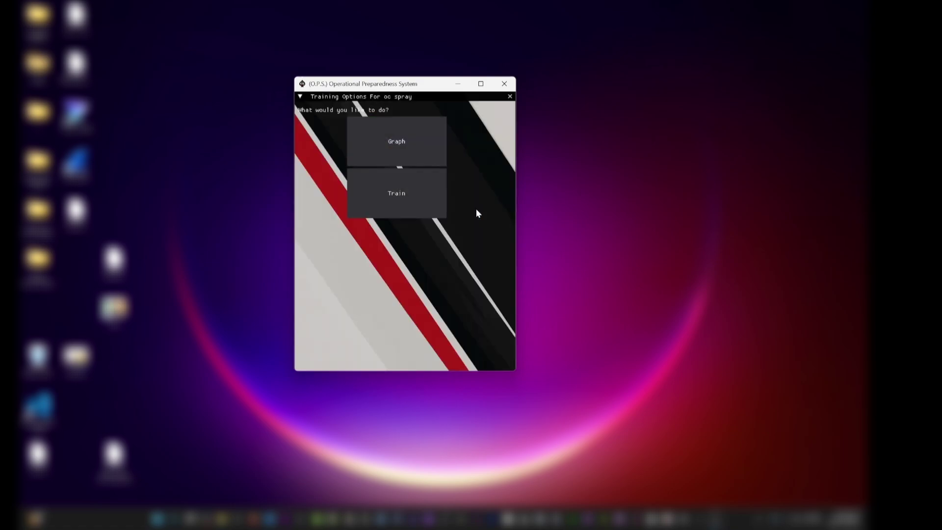
Choose Train for oc spray to open its Timer set to 3 repetitions
click(405, 202)
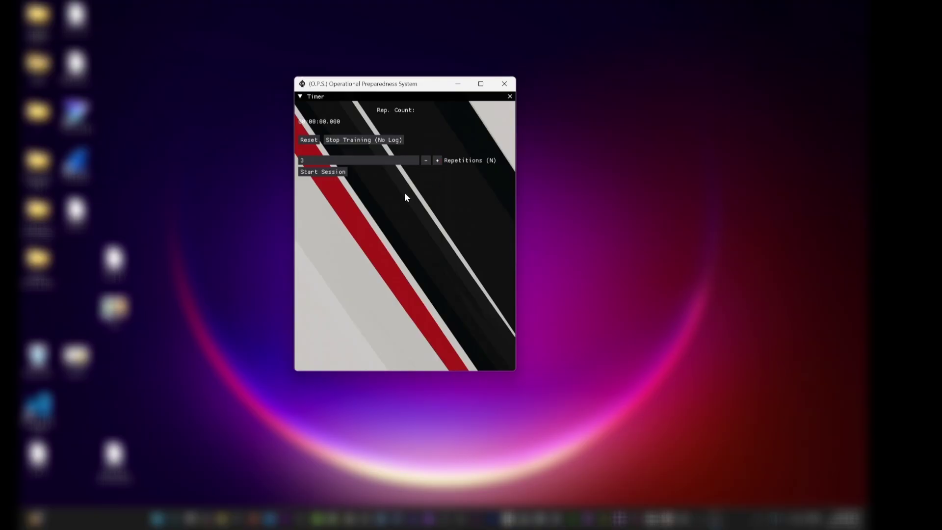
Start the three-repetition oc spray training session
click(330, 171)
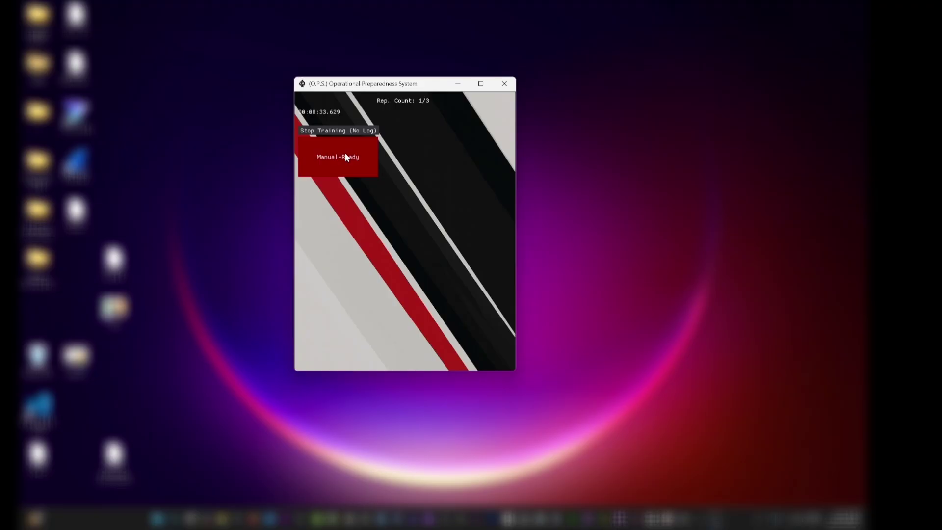
Time the second oc spray repetition with Manual-Ready and Manual-Stop, reaching 2/3
click(337, 165)
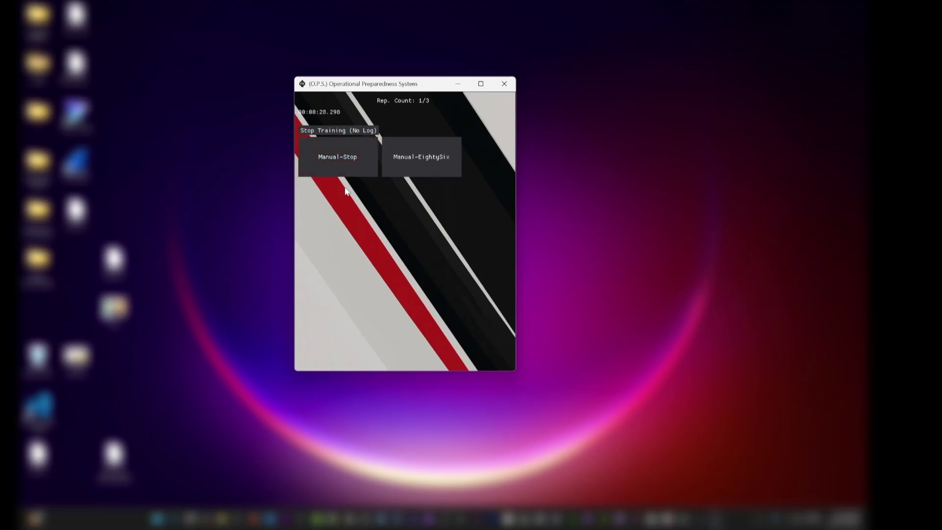
click(336, 163)
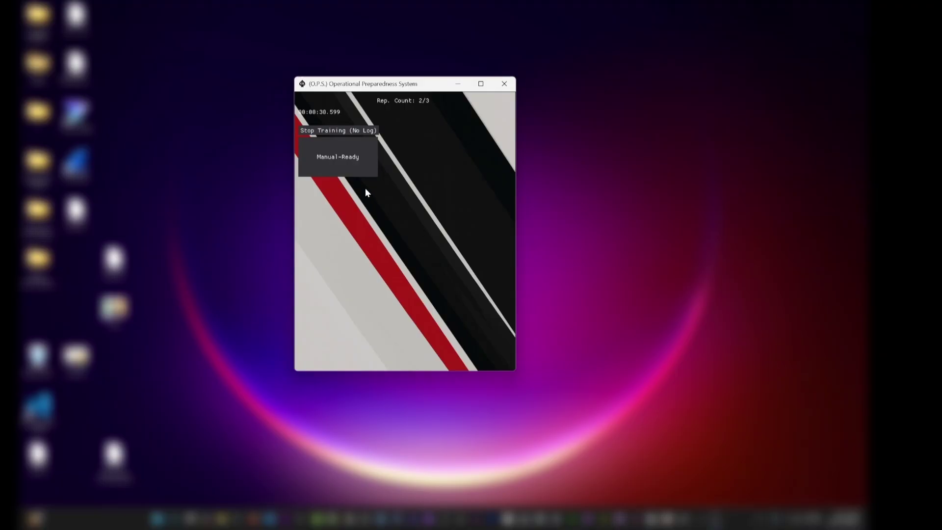
Start the next oc spray repetition and mark it Eighty-Six, keeping the count at 2/3
click(344, 164)
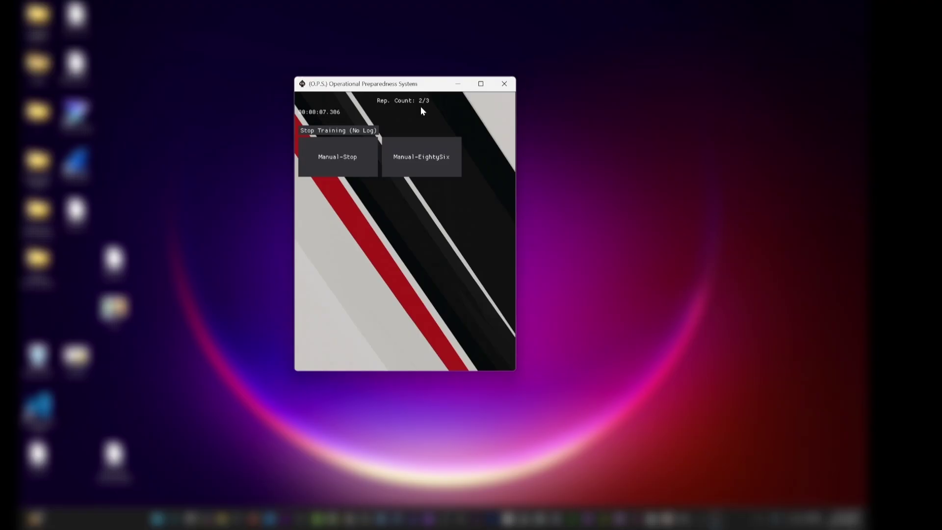
click(428, 165)
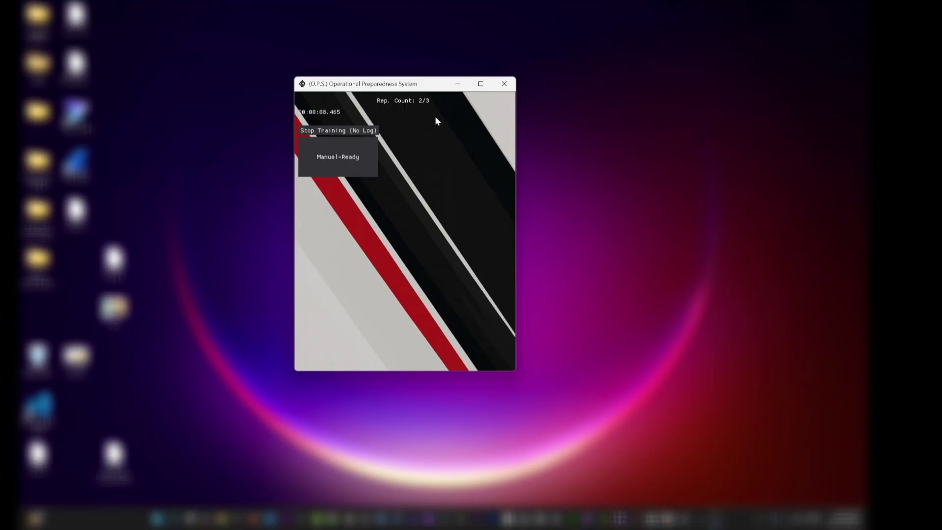
Run the final oc spray repetition (00:00:01.953, 3/3) and close the Timer panel
click(364, 165)
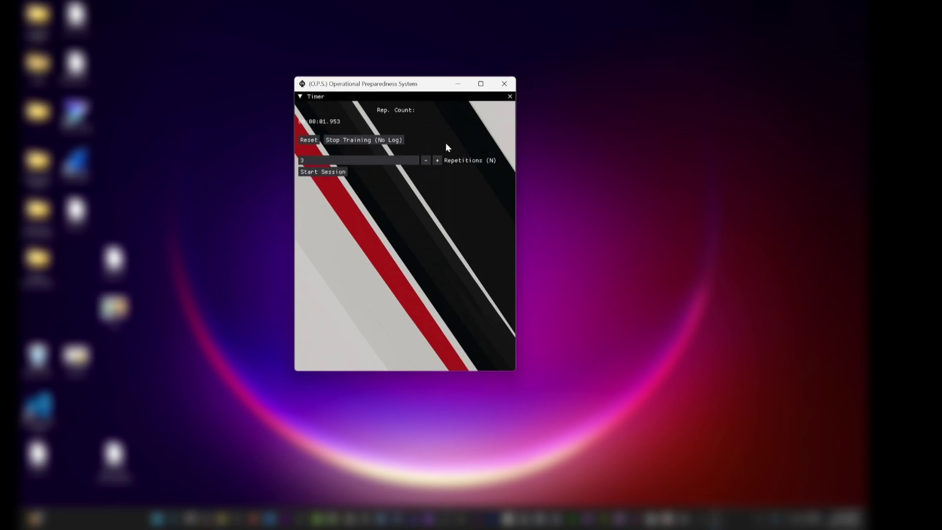
click(510, 97)
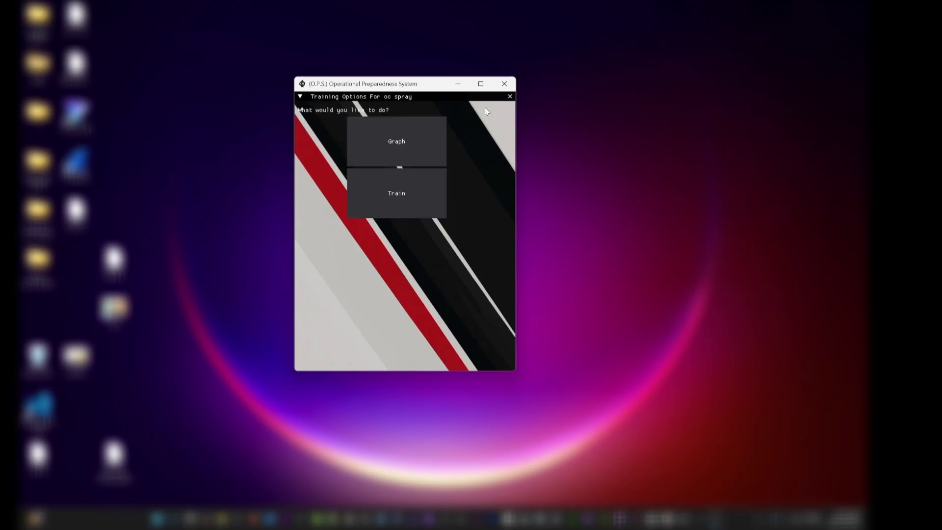
Open the oc spray score graph and pan and zoom around the 33.629 and 30.599 points
click(418, 143)
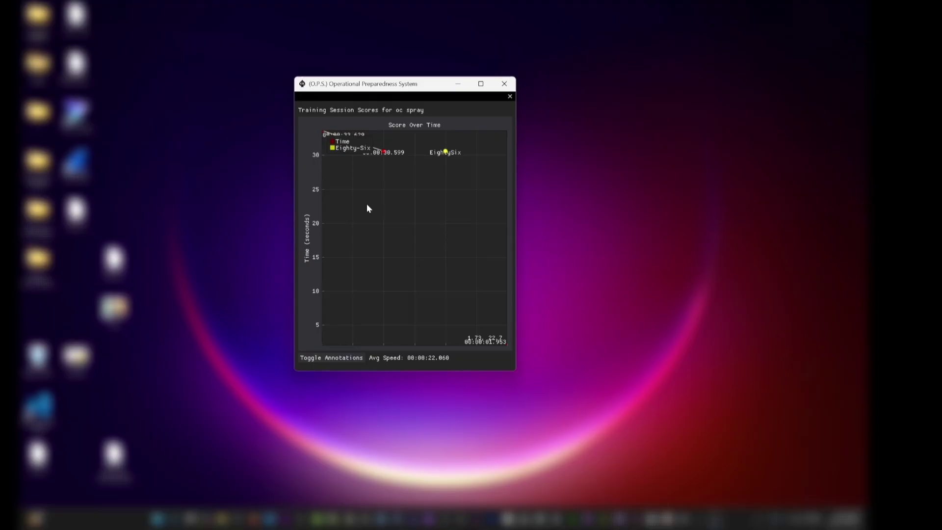
drag(369, 209, 448, 296)
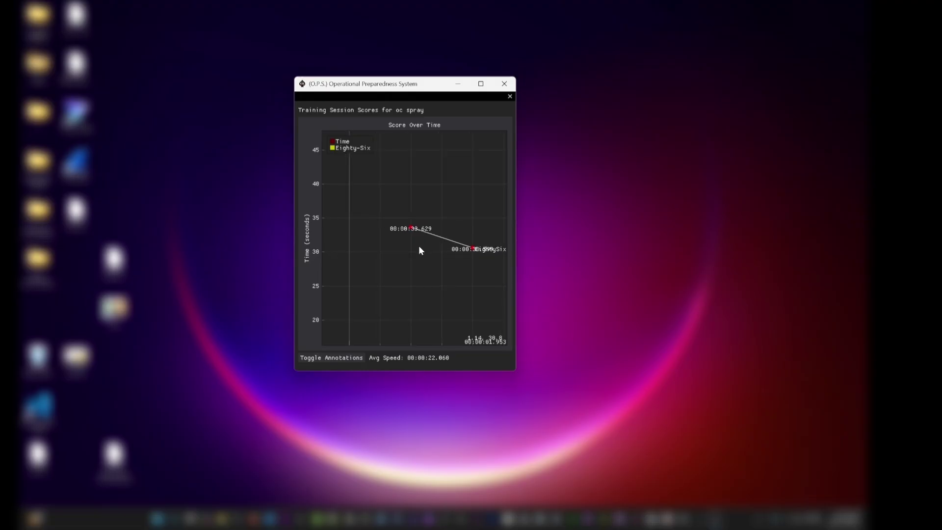
scroll(407, 248, up, 5)
drag(407, 251, 378, 289)
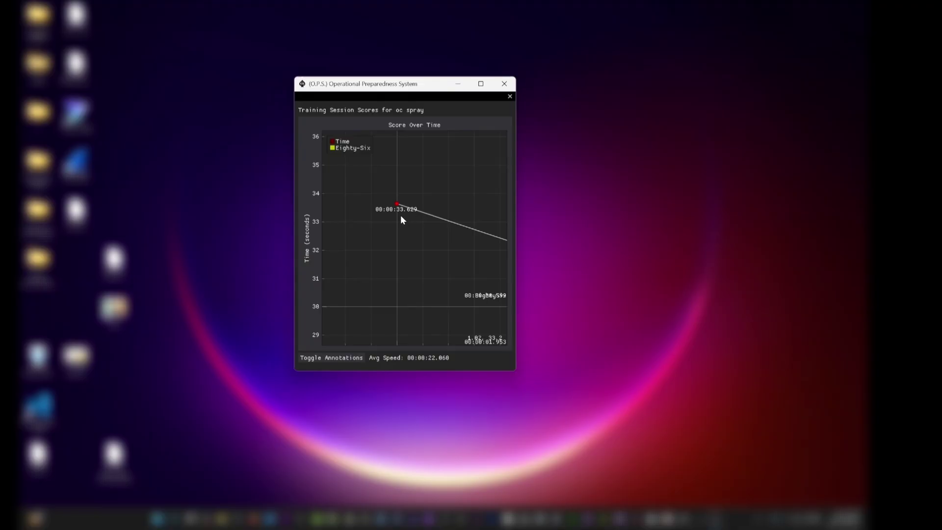
drag(419, 230, 384, 241)
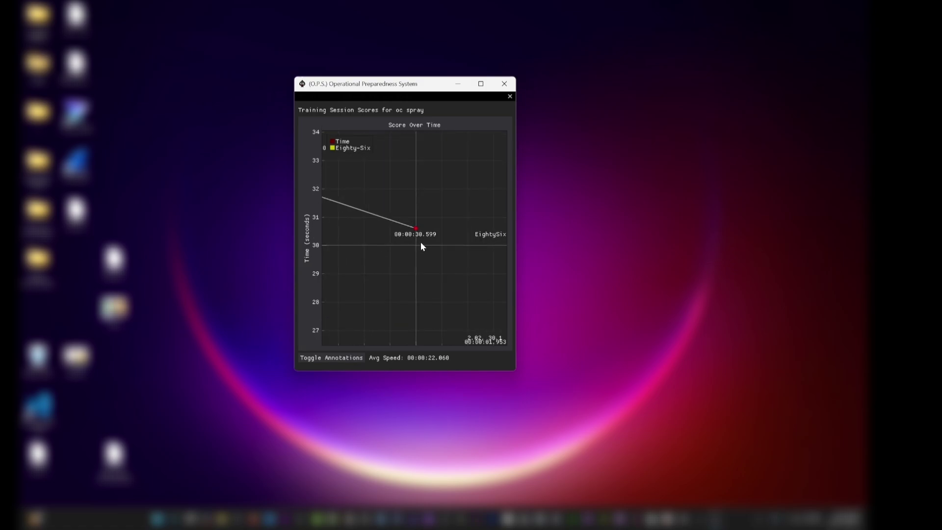
scroll(427, 242, down, 5)
drag(427, 241, 427, 316)
Turn off Toggle Annotations so the oc spray graph shows only the plotted points
scroll(426, 289, up, 3)
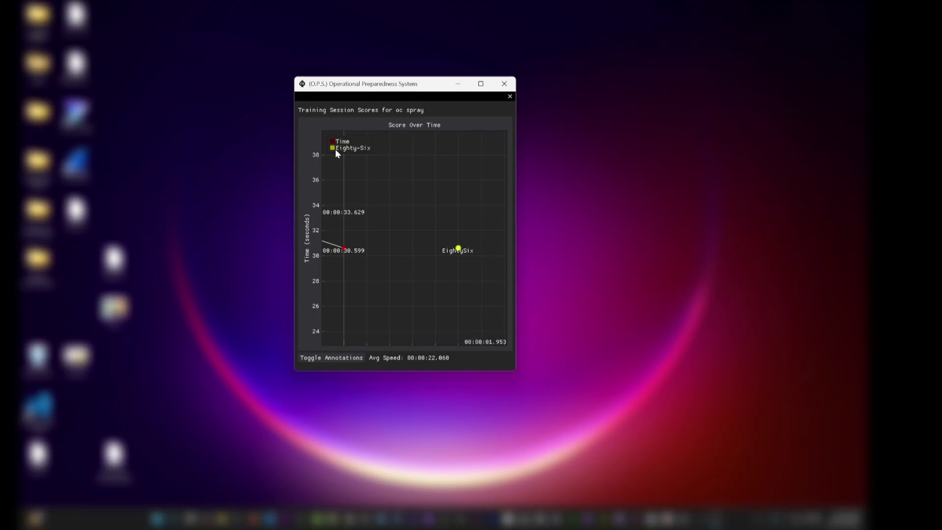
drag(484, 276, 363, 139)
scroll(369, 180, up, 3)
scroll(369, 183, down, 8)
drag(381, 201, 429, 268)
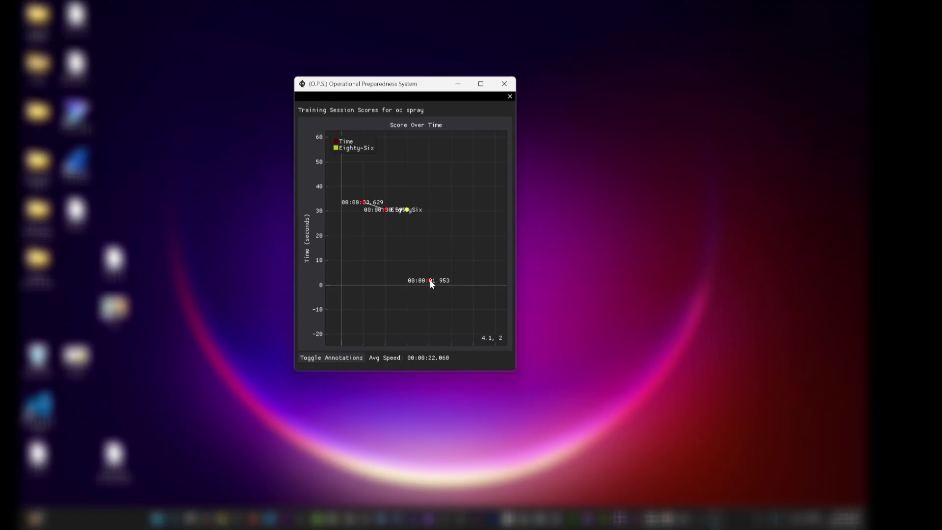
click(334, 357)
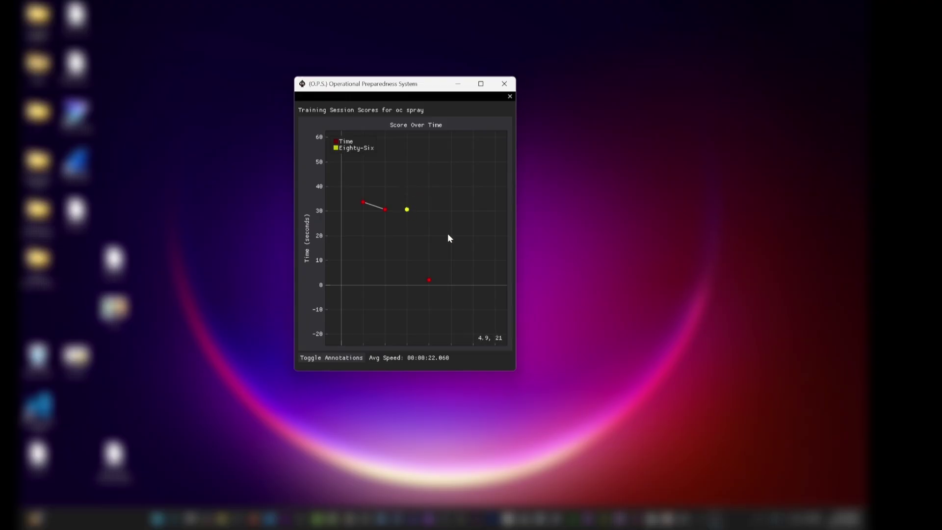
mouse_move(463, 257)
mouse_down()
mouse_move(463, 265)
mouse_move(463, 256)
mouse_up()
Close the oc spray score graph and its Training Options panel to return to the gear list
click(509, 97)
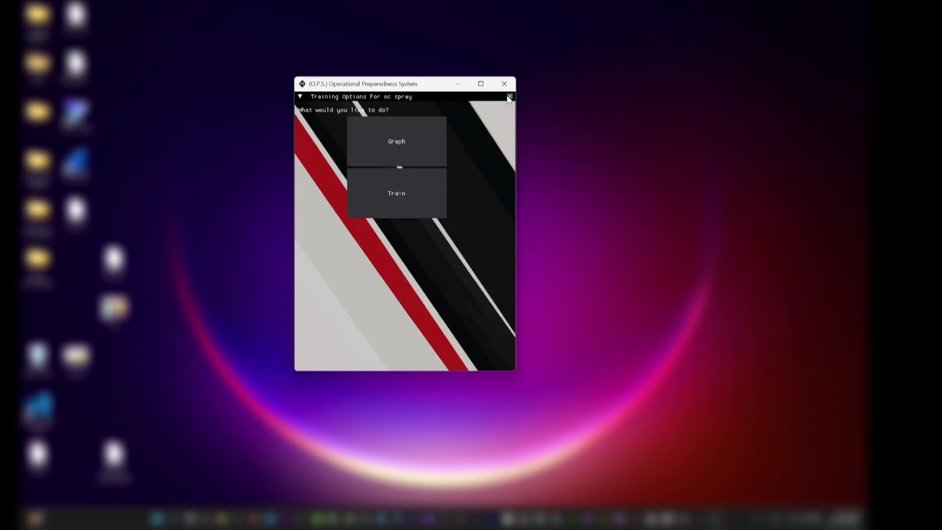
click(509, 97)
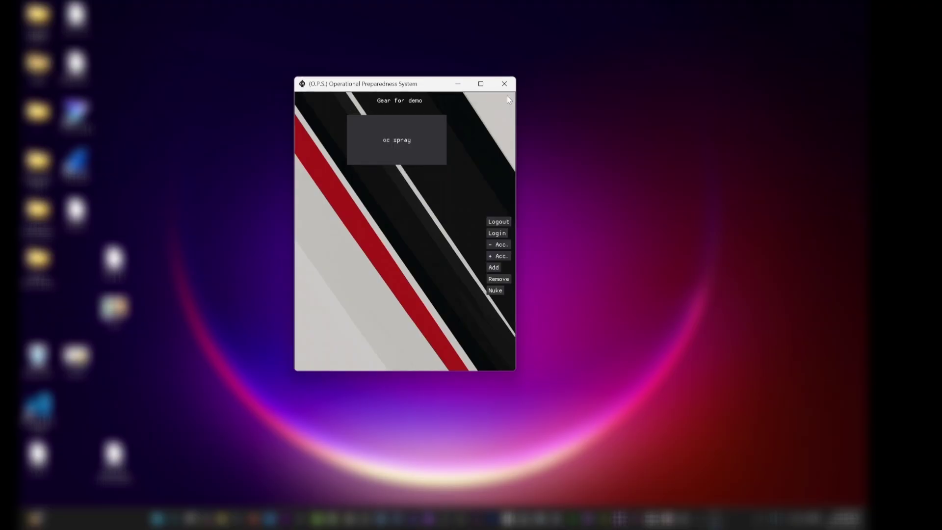
Log out and delete the user account by entering its username under '- Acc.'
click(503, 223)
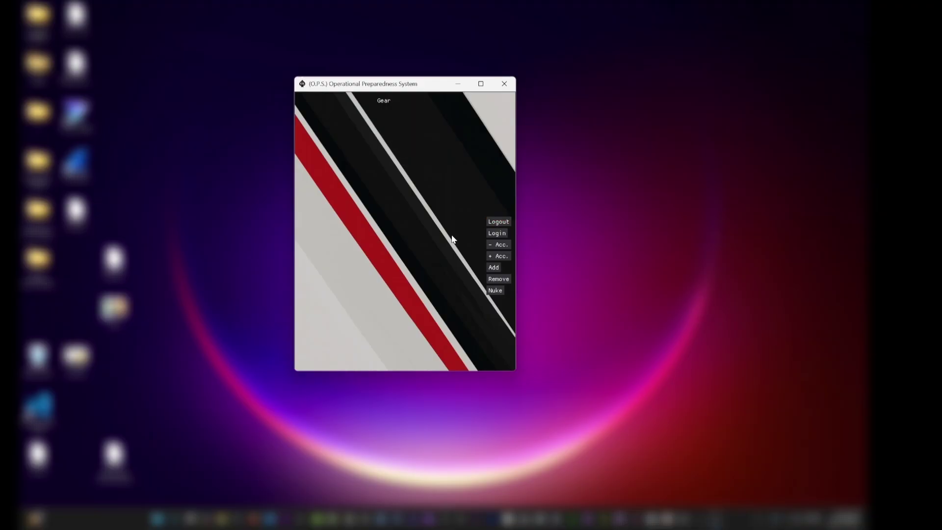
click(494, 245)
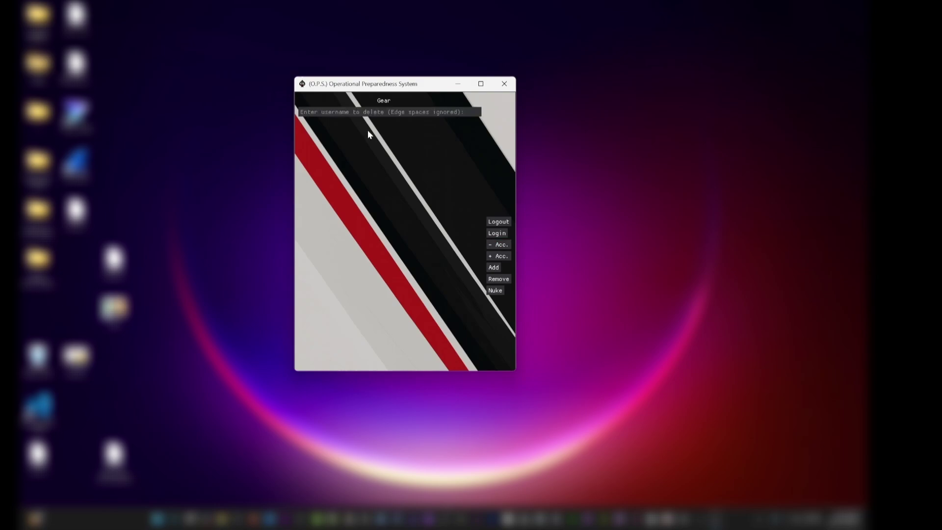
text(demo)
key(Return)
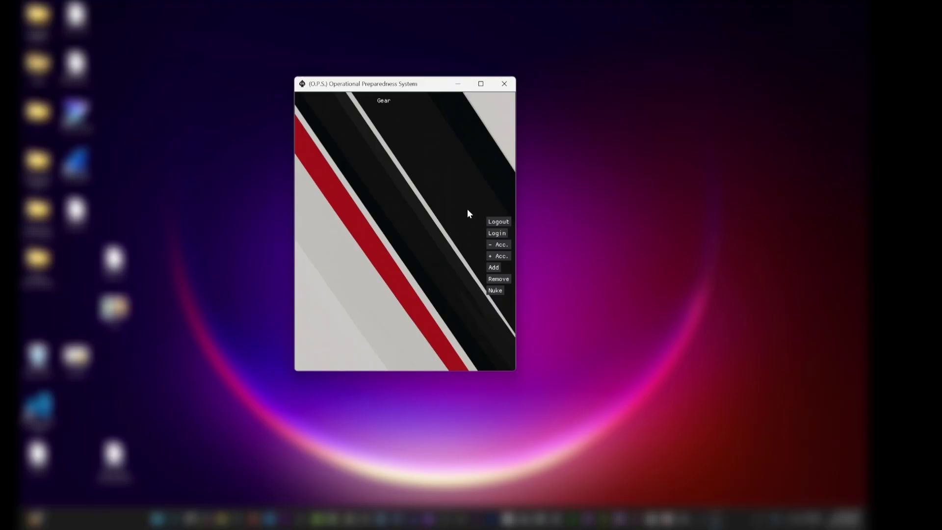
Try logging back in with the username and password, getting 'User not in database'
click(497, 235)
text(demo)
key(Return)
text(****)
key(Return)
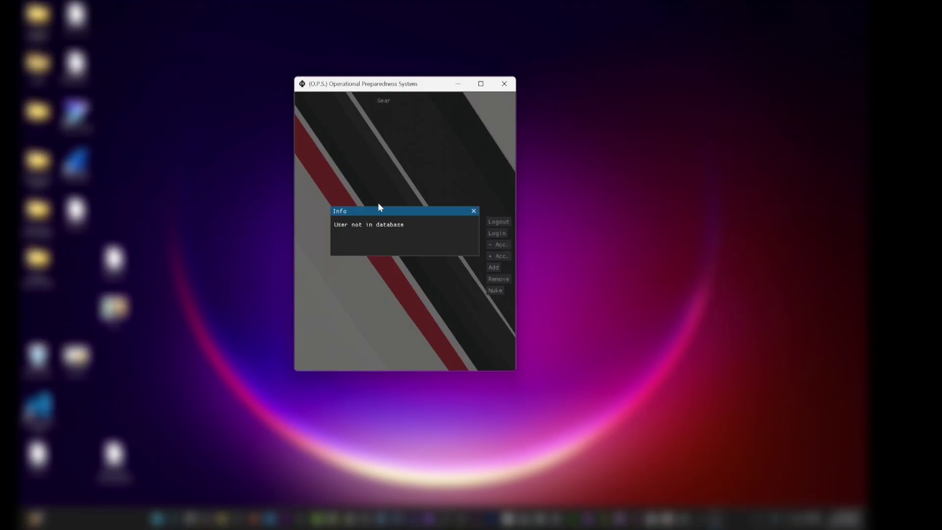